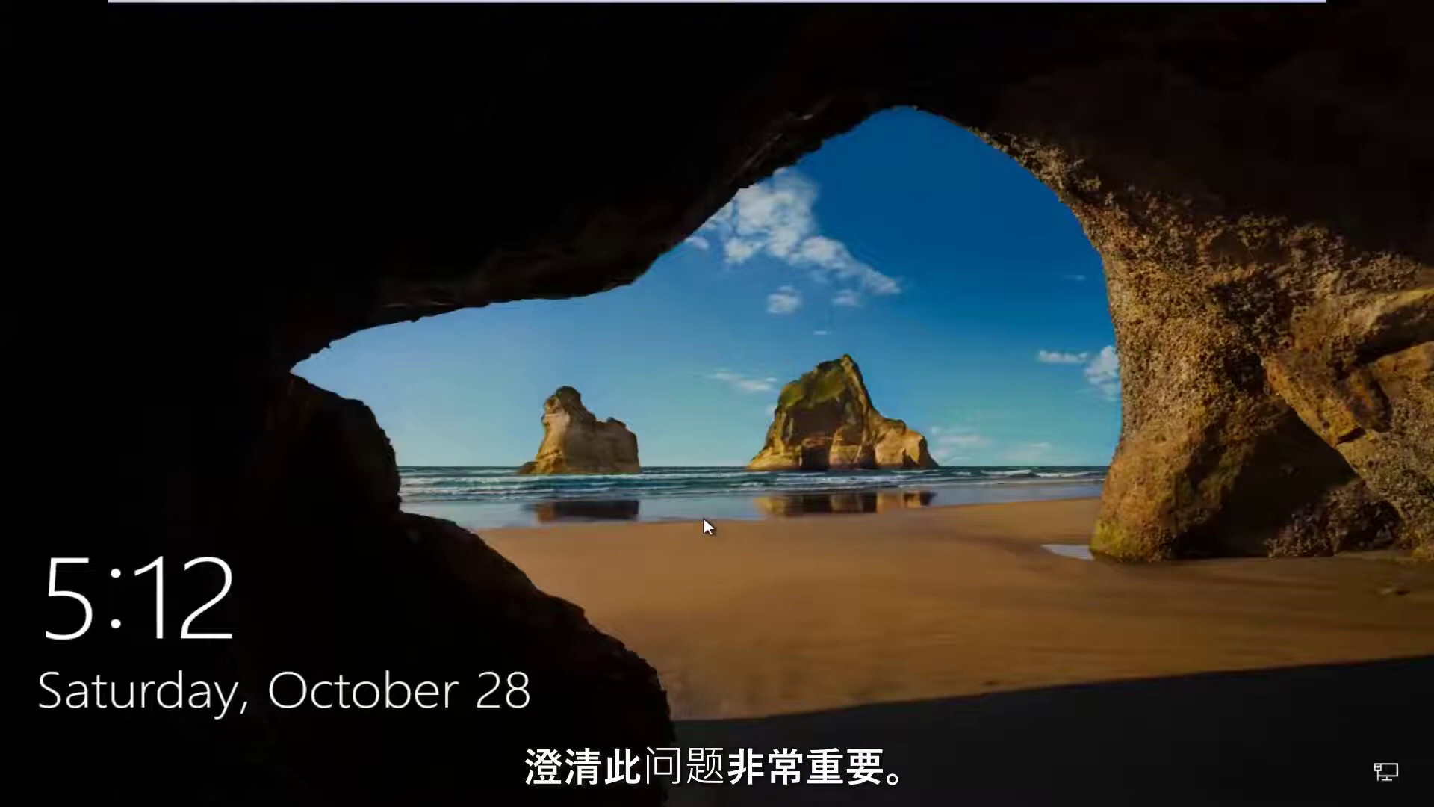
Dismiss the lock screen and sign in with the account password, correcting a mistyped entry.
{"action": "left_click_drag", "start_coordinate": [705, 531], "coordinate": [849, 32]}
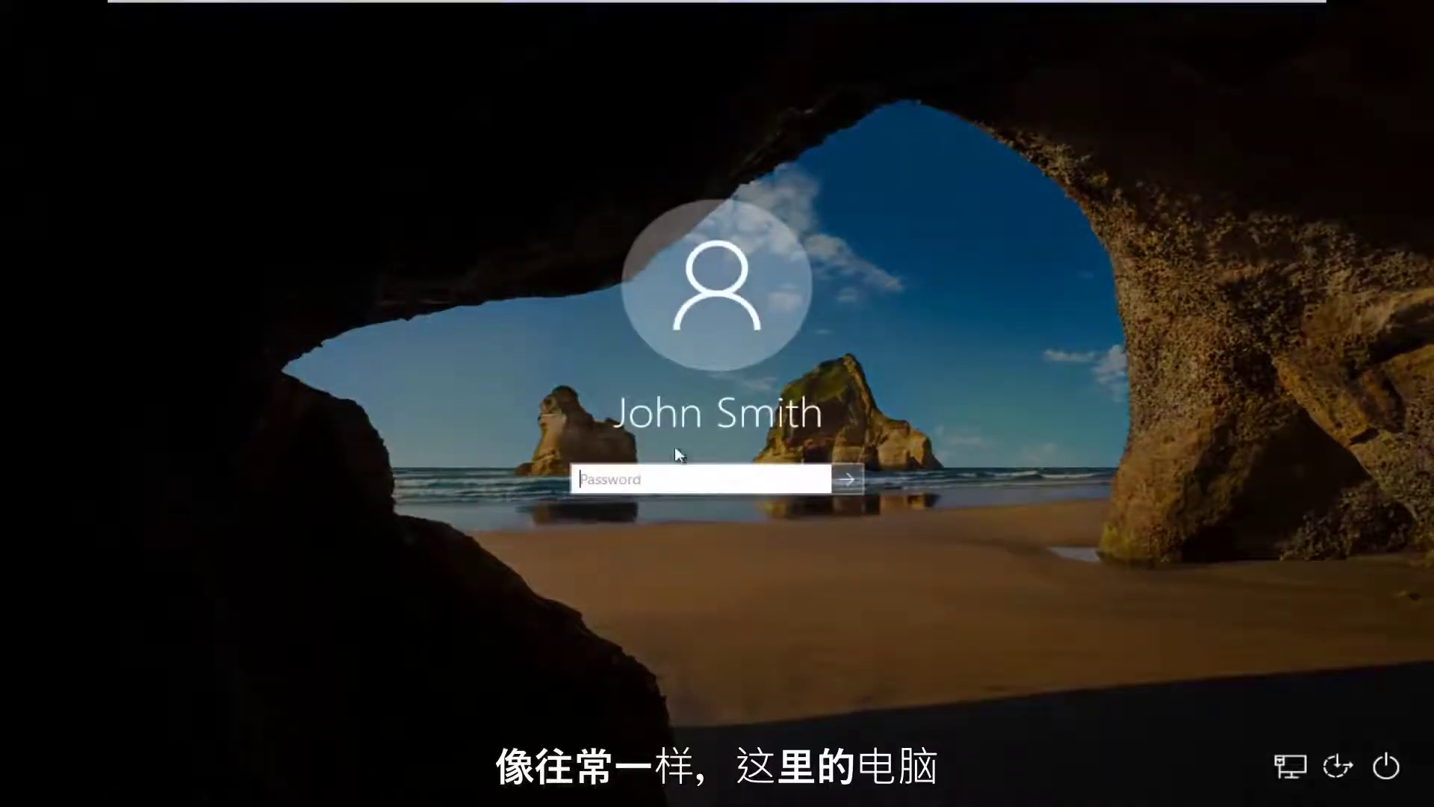
{"action": "type", "text": "12345"}
{"action": "key", "text": "BackSpace"}
{"action": "key", "text": "BackSpace"}
{"action": "key", "text": "BackSpace"}
{"action": "key", "text": "BackSpace"}
{"action": "key", "text": "BackSpace"}
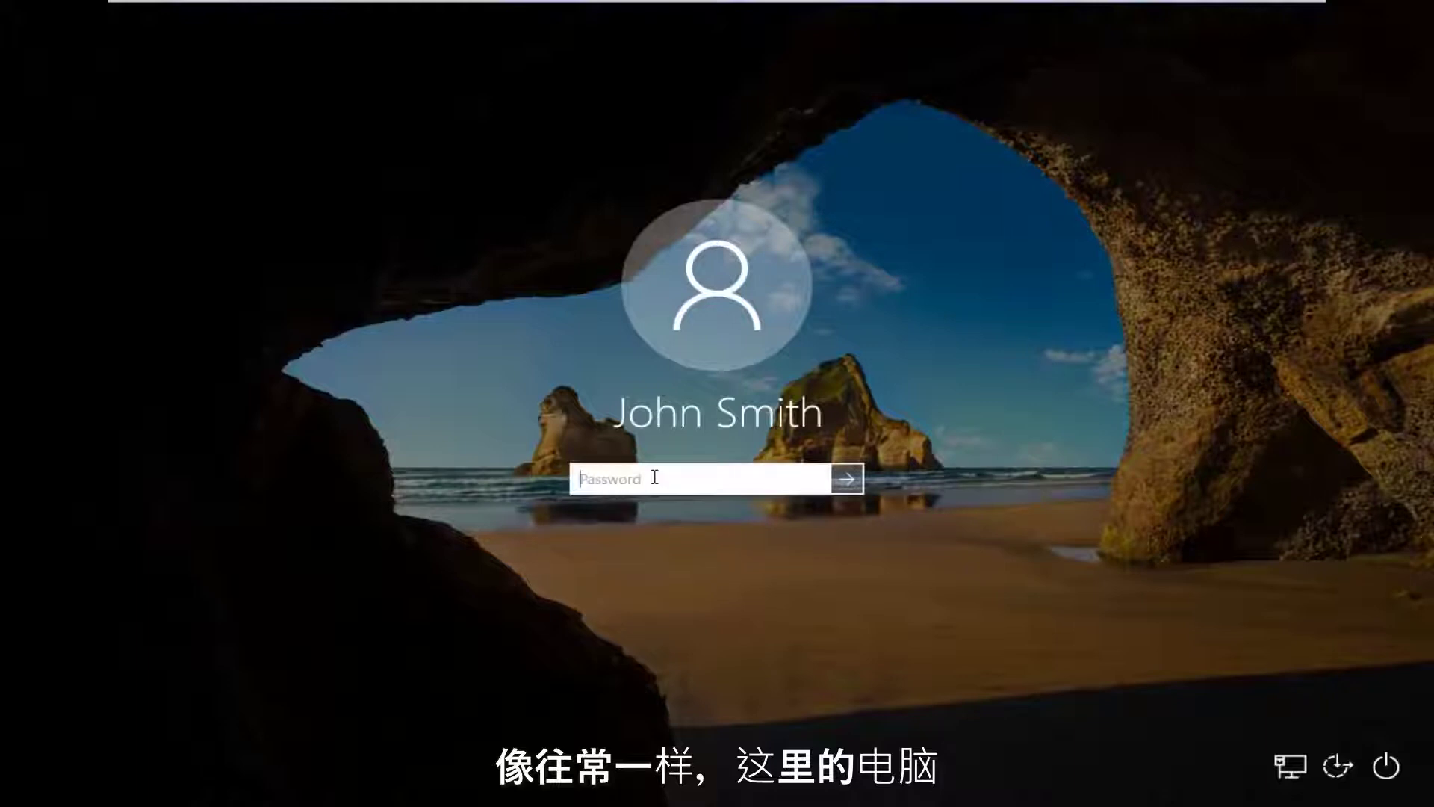
{"action": "type", "text": "12345678"}
{"action": "key", "text": "Return"}
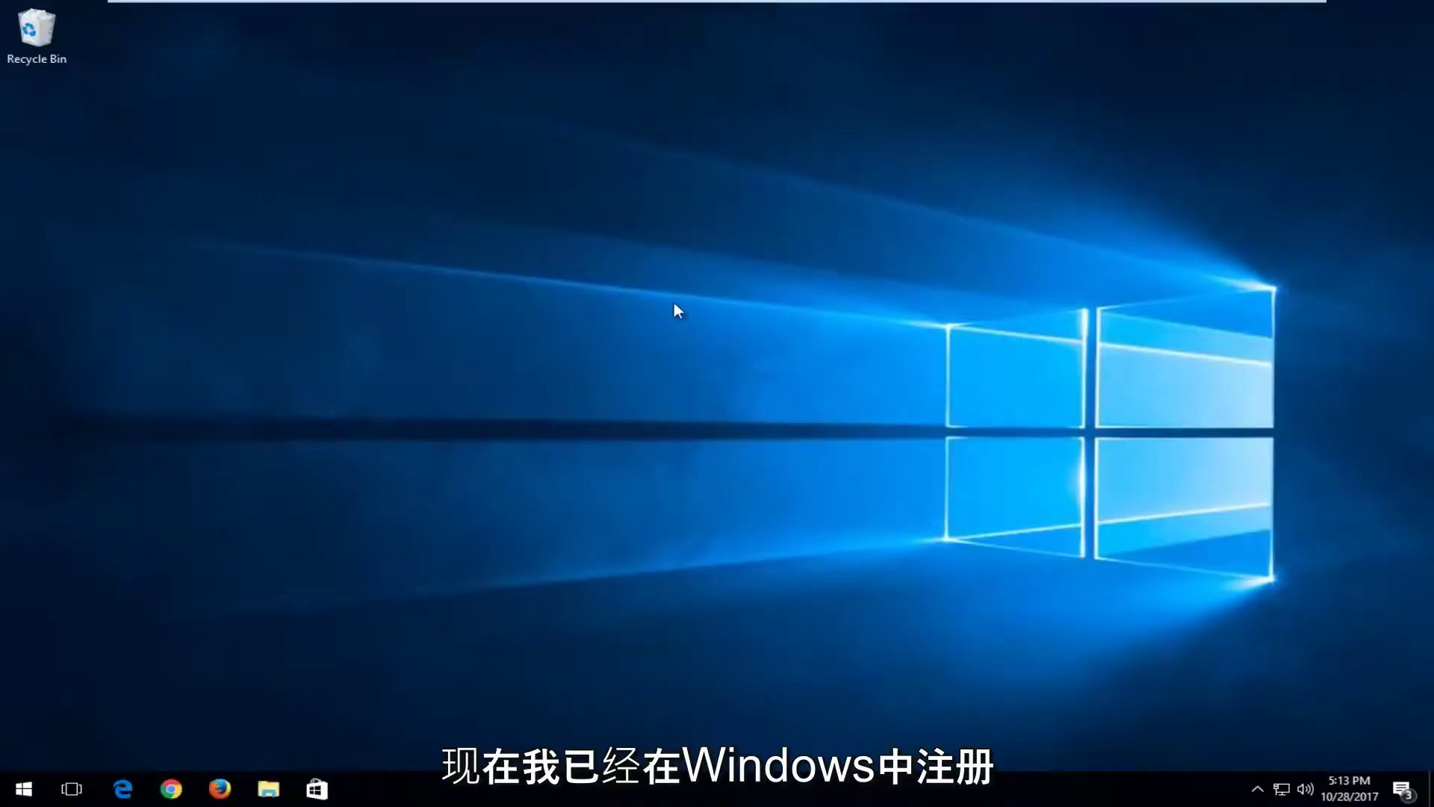
Search Start for 'user accounts' and open the Family & other people settings page.
{"action": "left_click", "coordinate": [23, 788]}
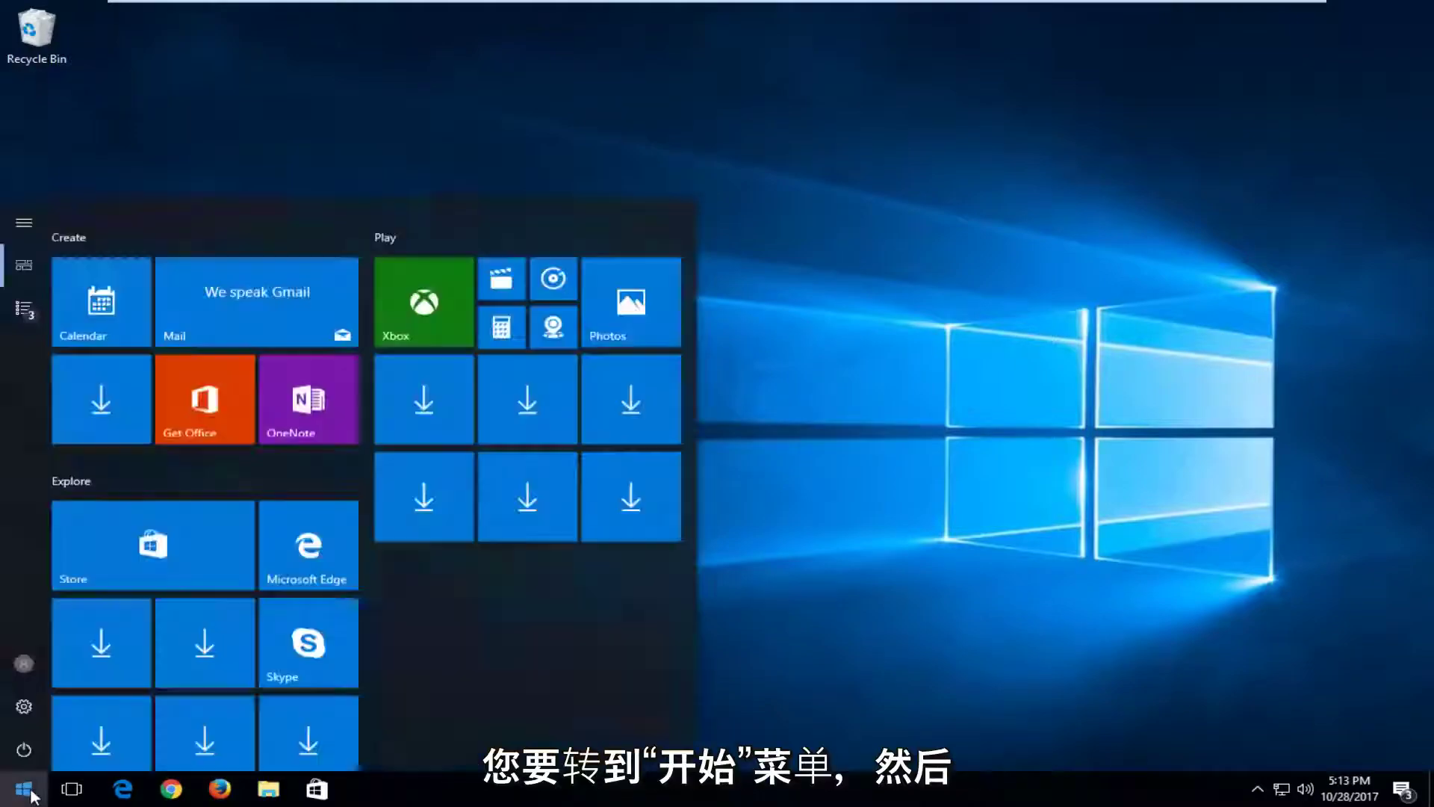
{"action": "type", "text": "use"}
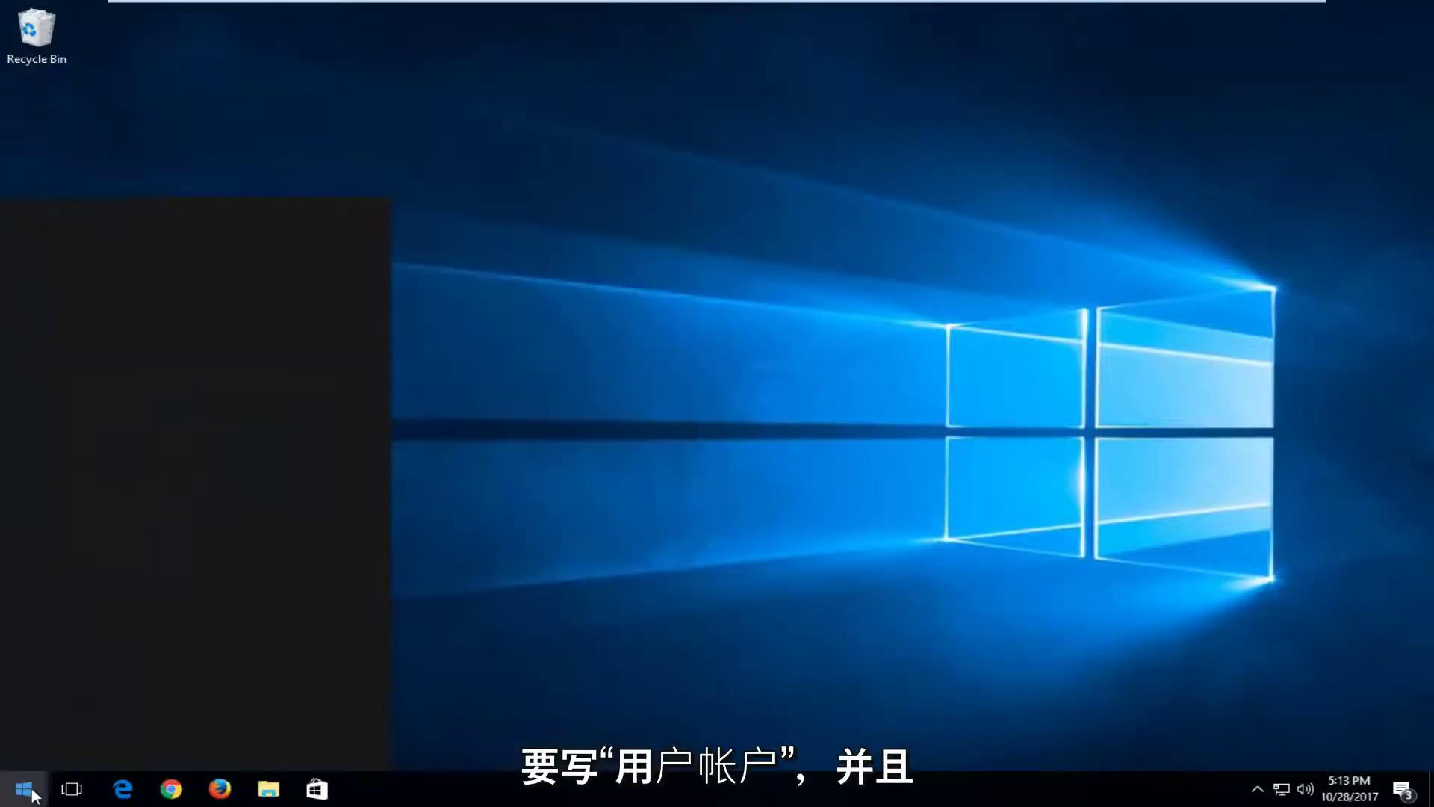
{"action": "type", "text": "r accounts"}
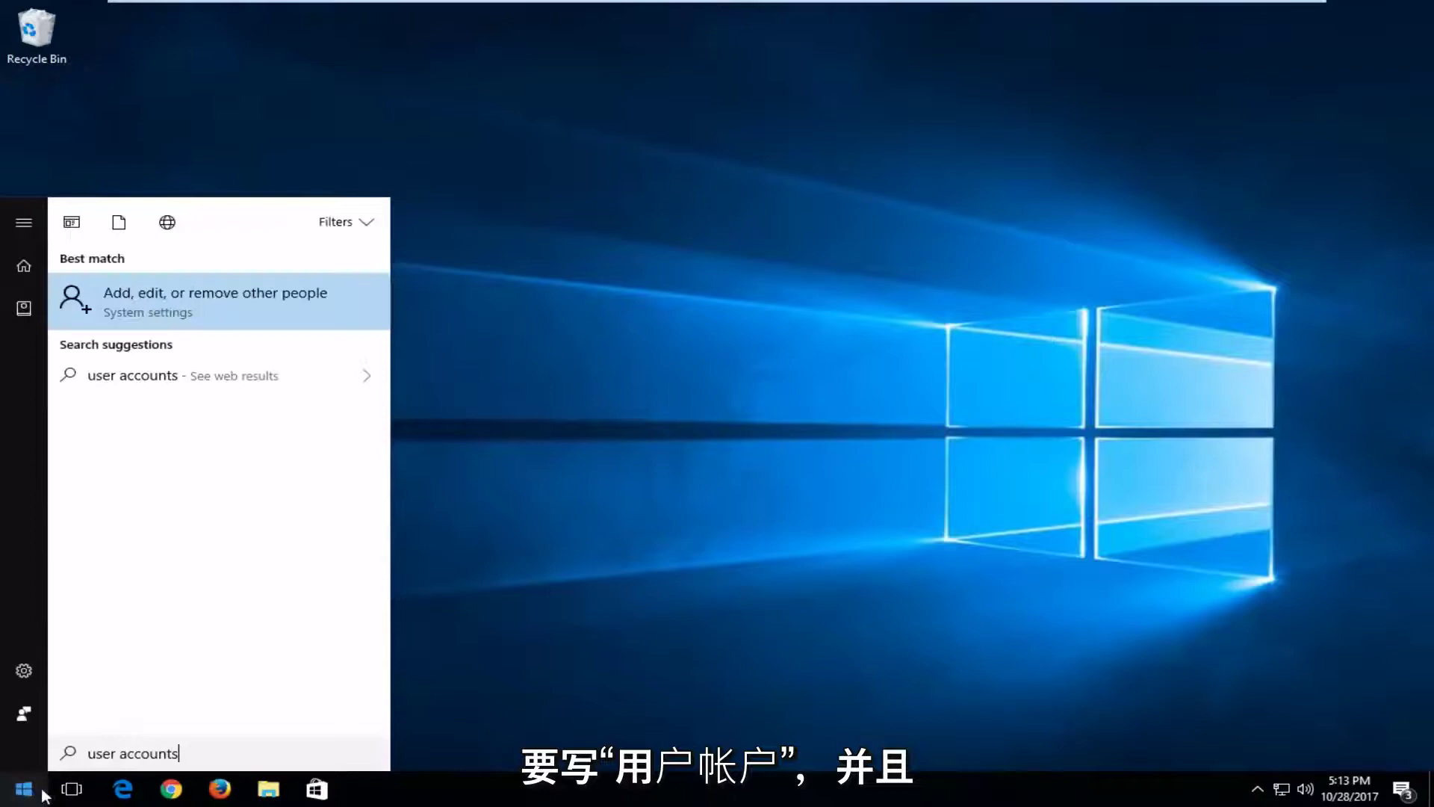
{"action": "left_click", "coordinate": [105, 296]}
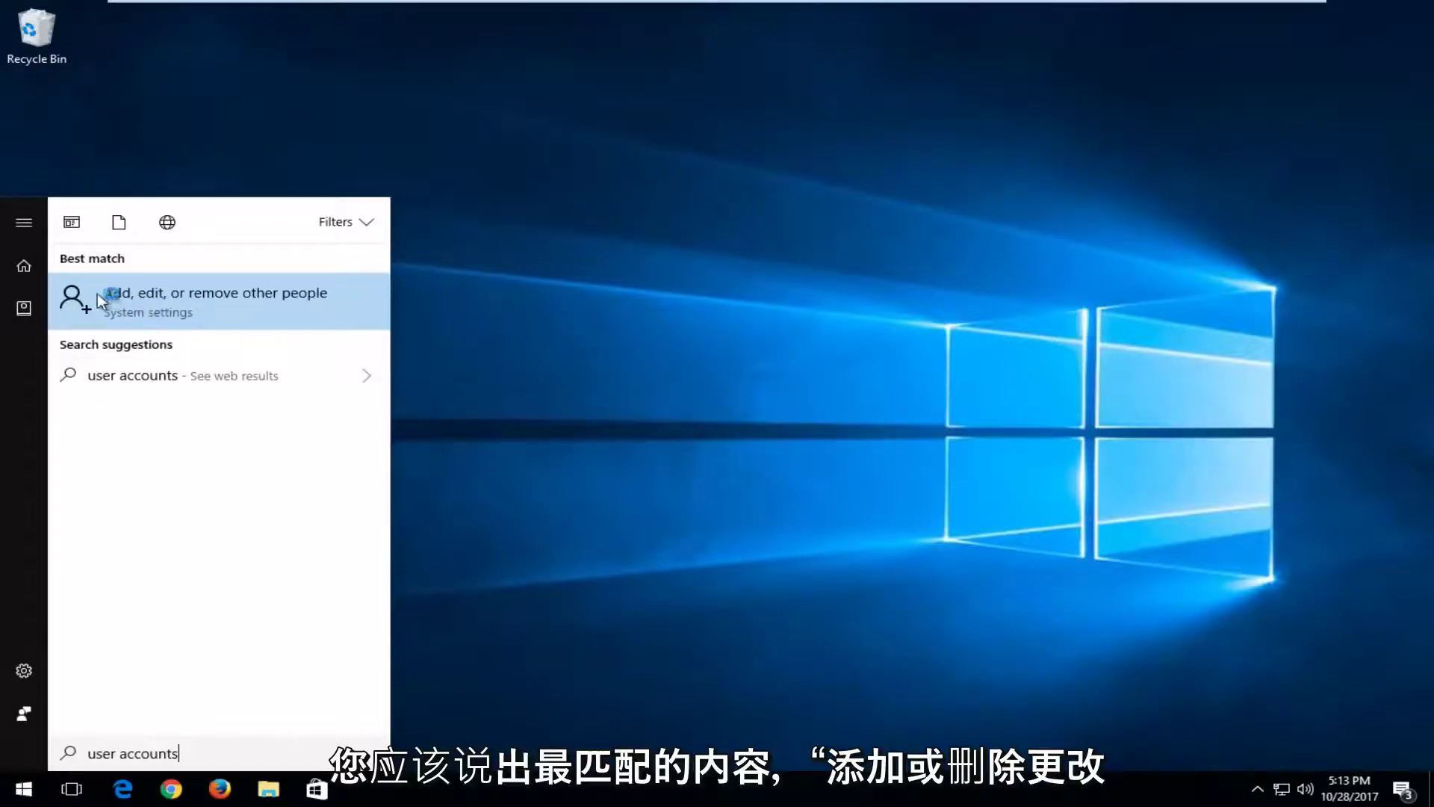
{"action": "left_click", "coordinate": [141, 301]}
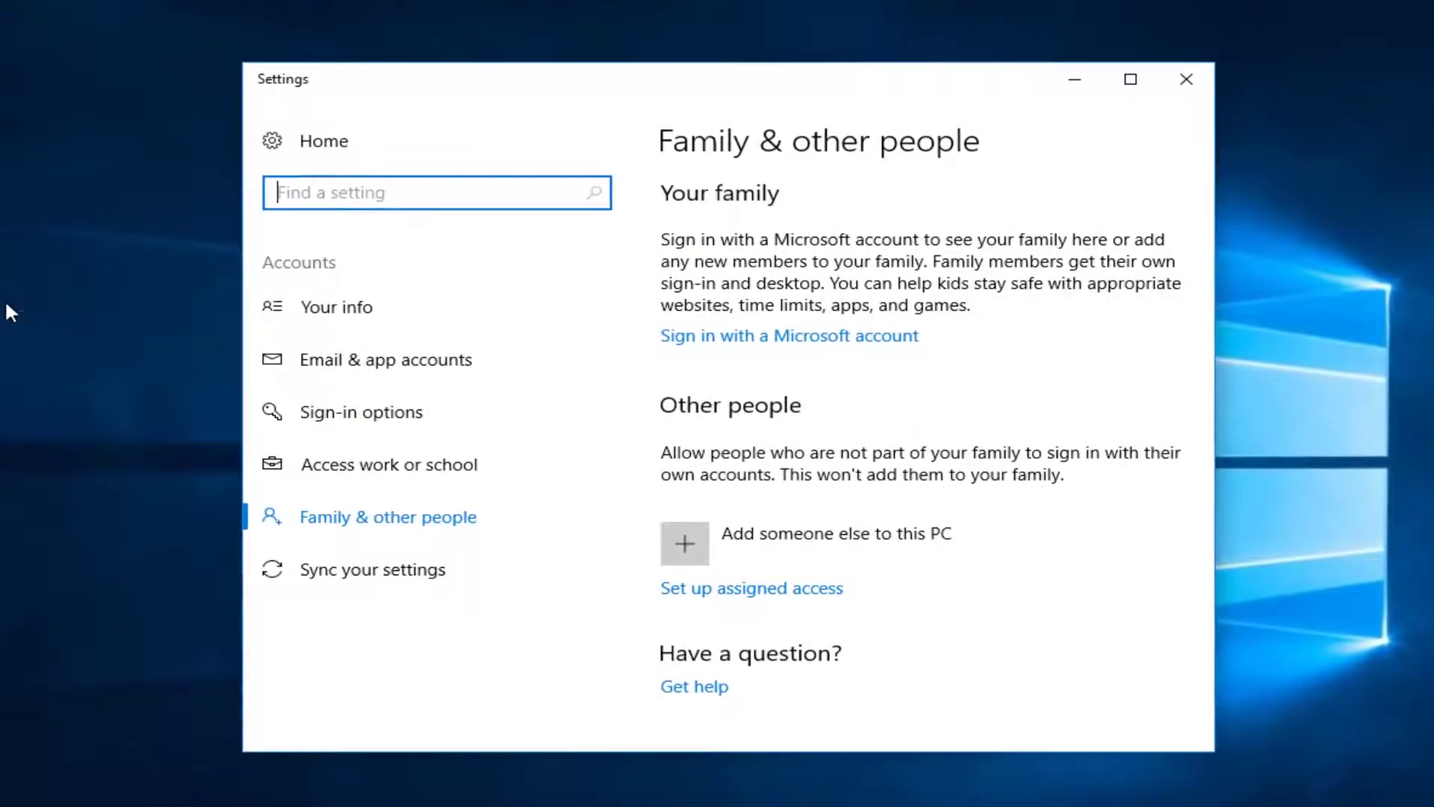
Look over the Accounts settings page and dismiss the Game bar notification.
{"action": "scroll", "coordinate": [874, 278], "scroll_direction": "down", "scroll_amount": 1}
{"action": "scroll", "coordinate": [900, 353], "scroll_direction": "down", "scroll_amount": 2}
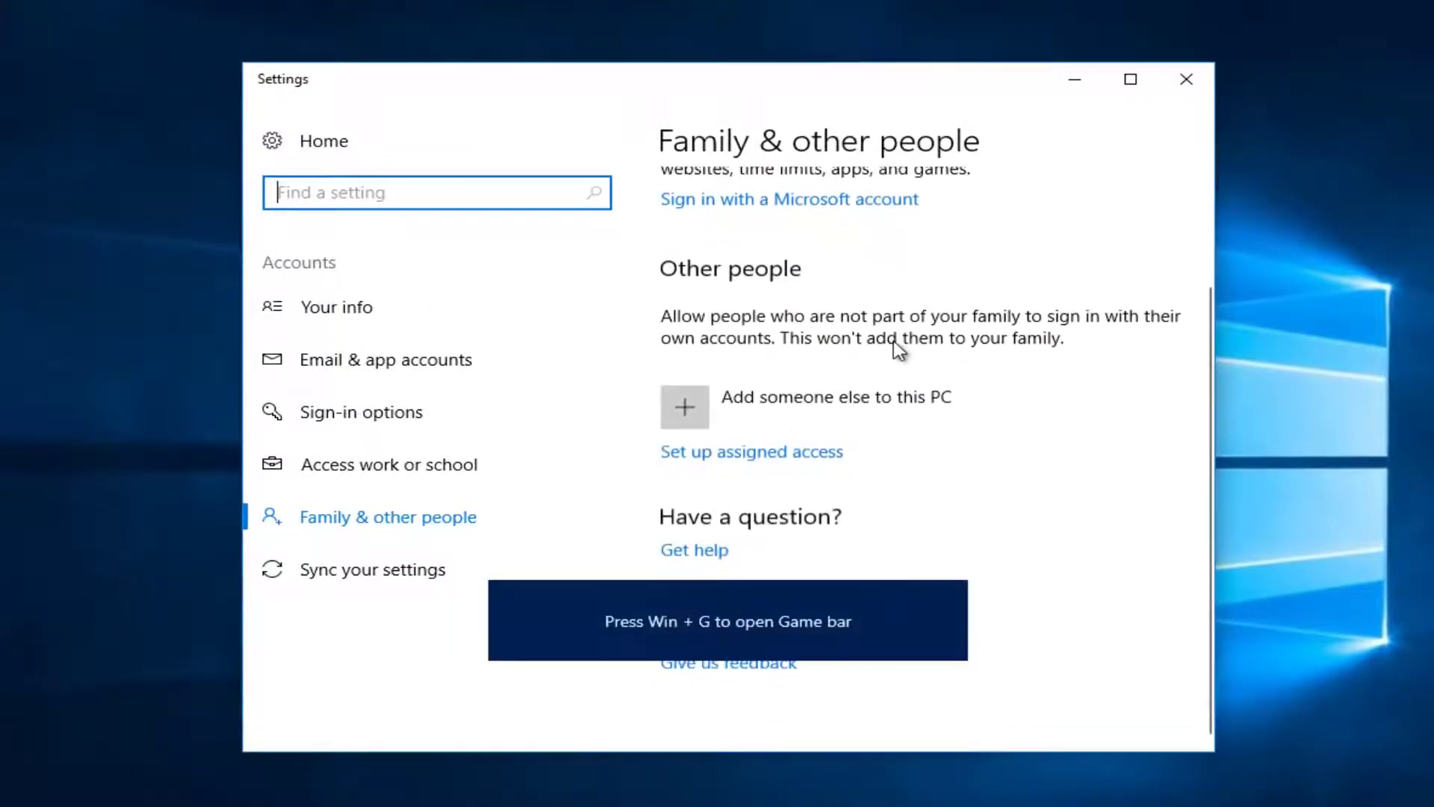
{"action": "scroll", "coordinate": [900, 352], "scroll_direction": "up", "scroll_amount": 1}
{"action": "scroll", "coordinate": [896, 355], "scroll_direction": "down", "scroll_amount": 1}
{"action": "scroll", "coordinate": [894, 357], "scroll_direction": "down", "scroll_amount": 1}
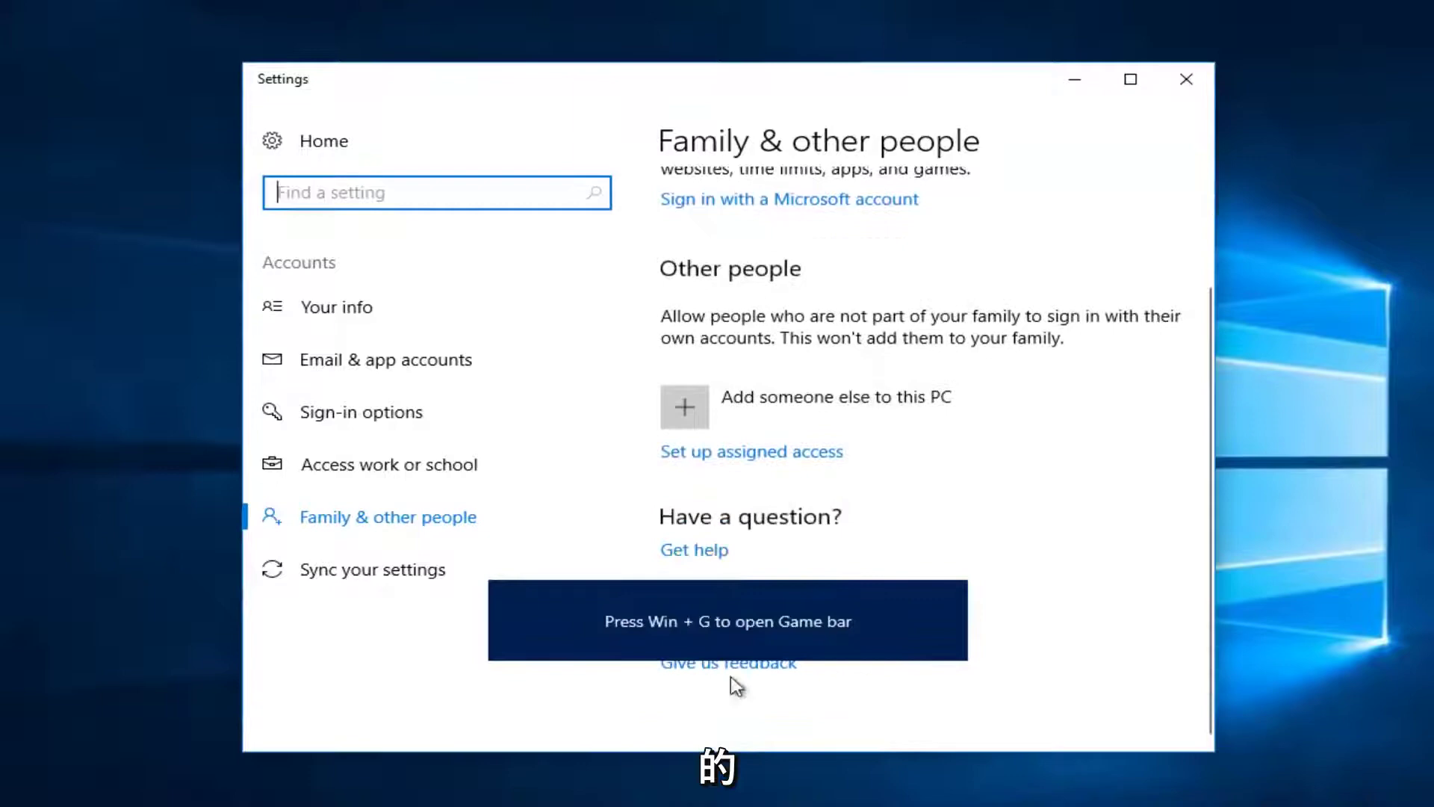
{"action": "left_click", "coordinate": [954, 598]}
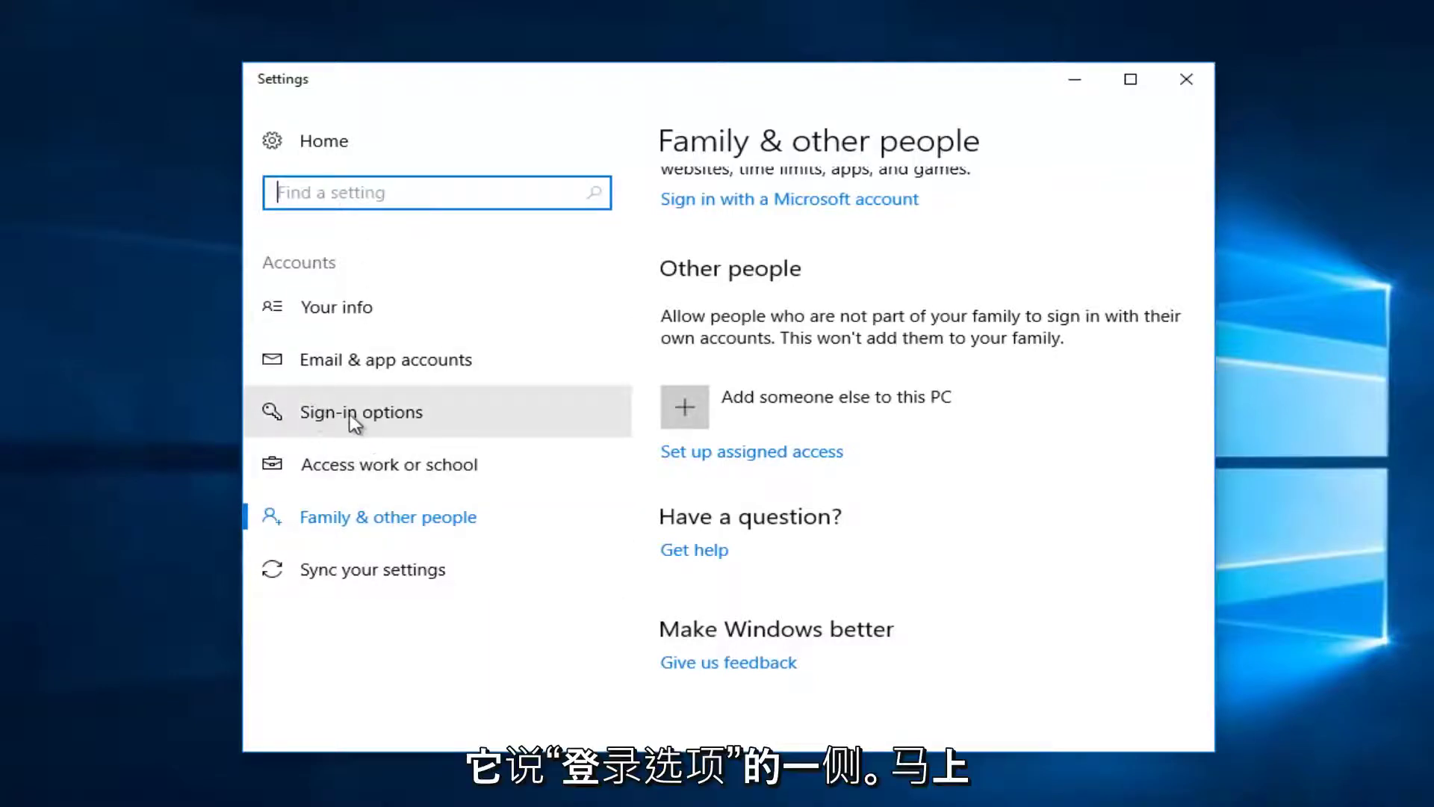
Set Require sign-in to Never under Sign-in options and close Settings.
{"action": "left_click", "coordinate": [371, 415]}
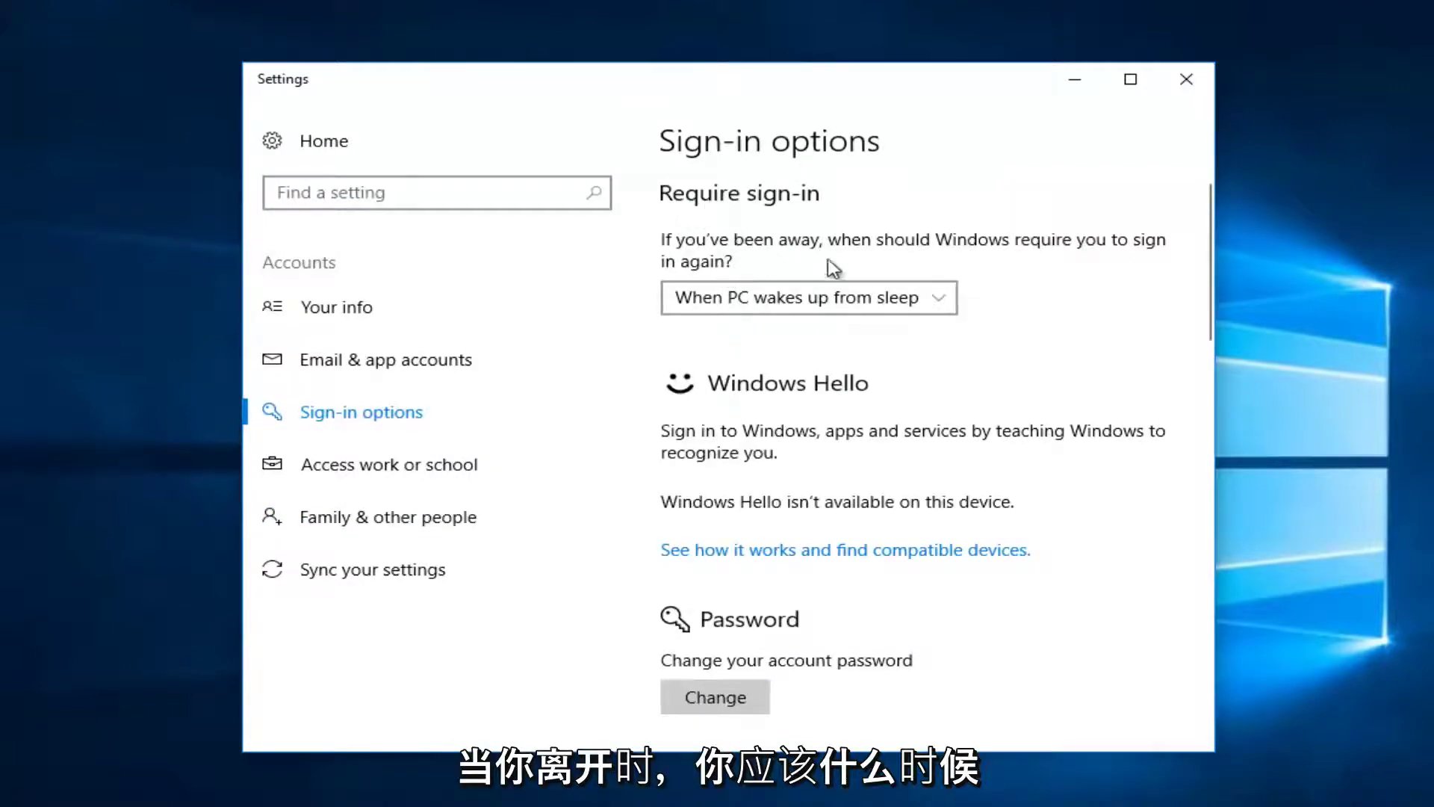
{"action": "left_click", "coordinate": [728, 305]}
{"action": "left_click", "coordinate": [721, 267]}
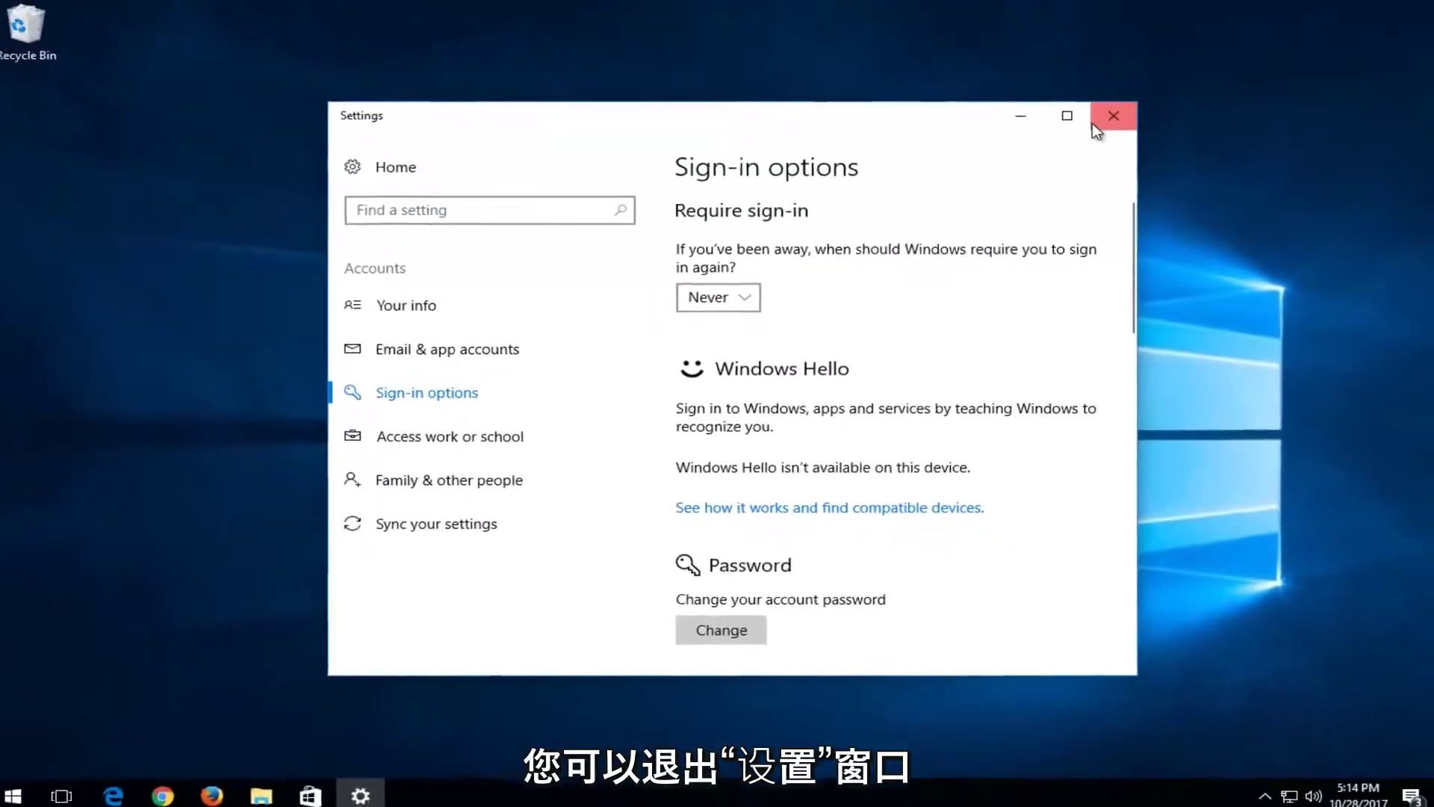
{"action": "left_click", "coordinate": [1092, 123]}
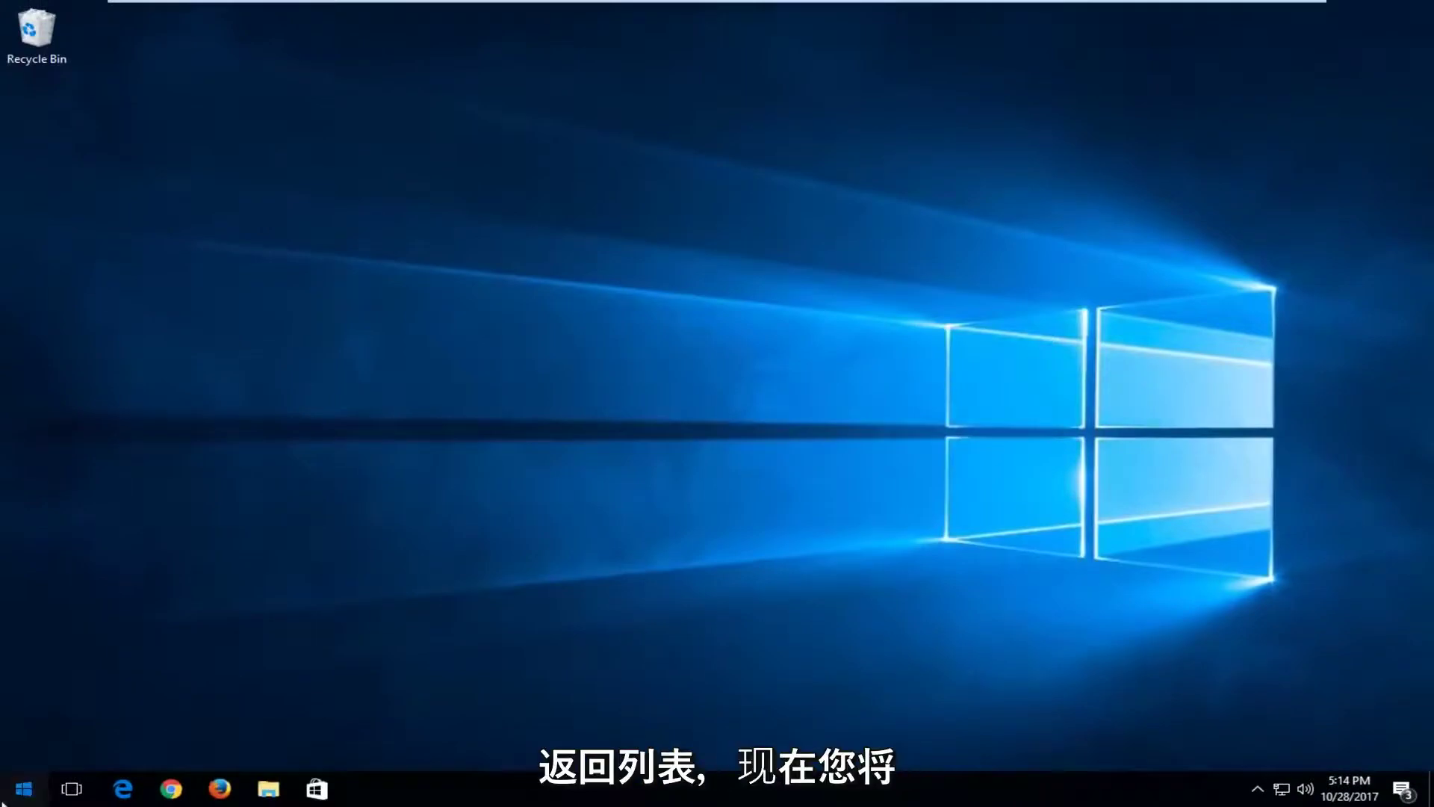
Search Start for netplwiz and launch it to open the User Accounts dialog.
{"action": "left_click", "coordinate": [13, 795]}
{"action": "type", "text": "n"}
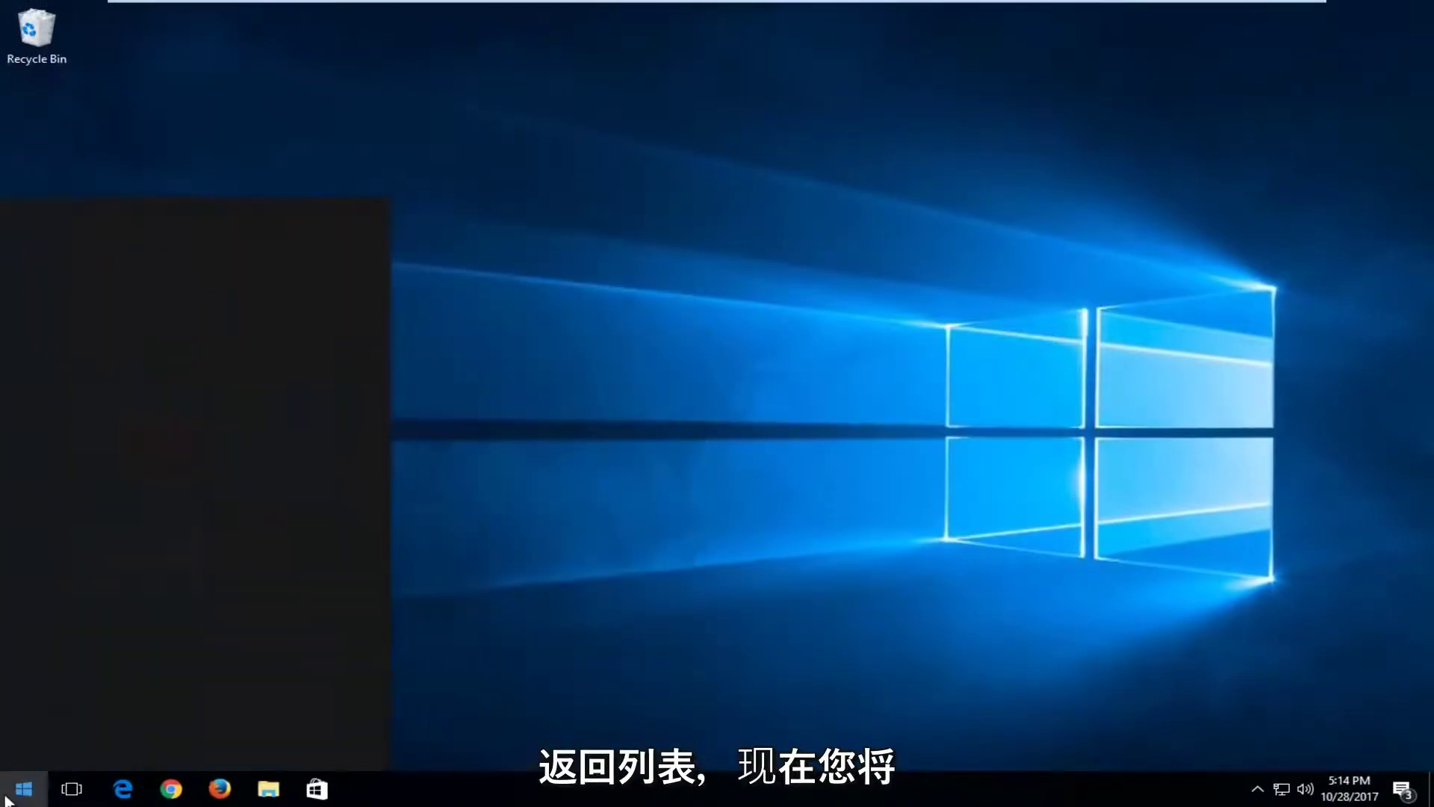
{"action": "type", "text": "etpl"}
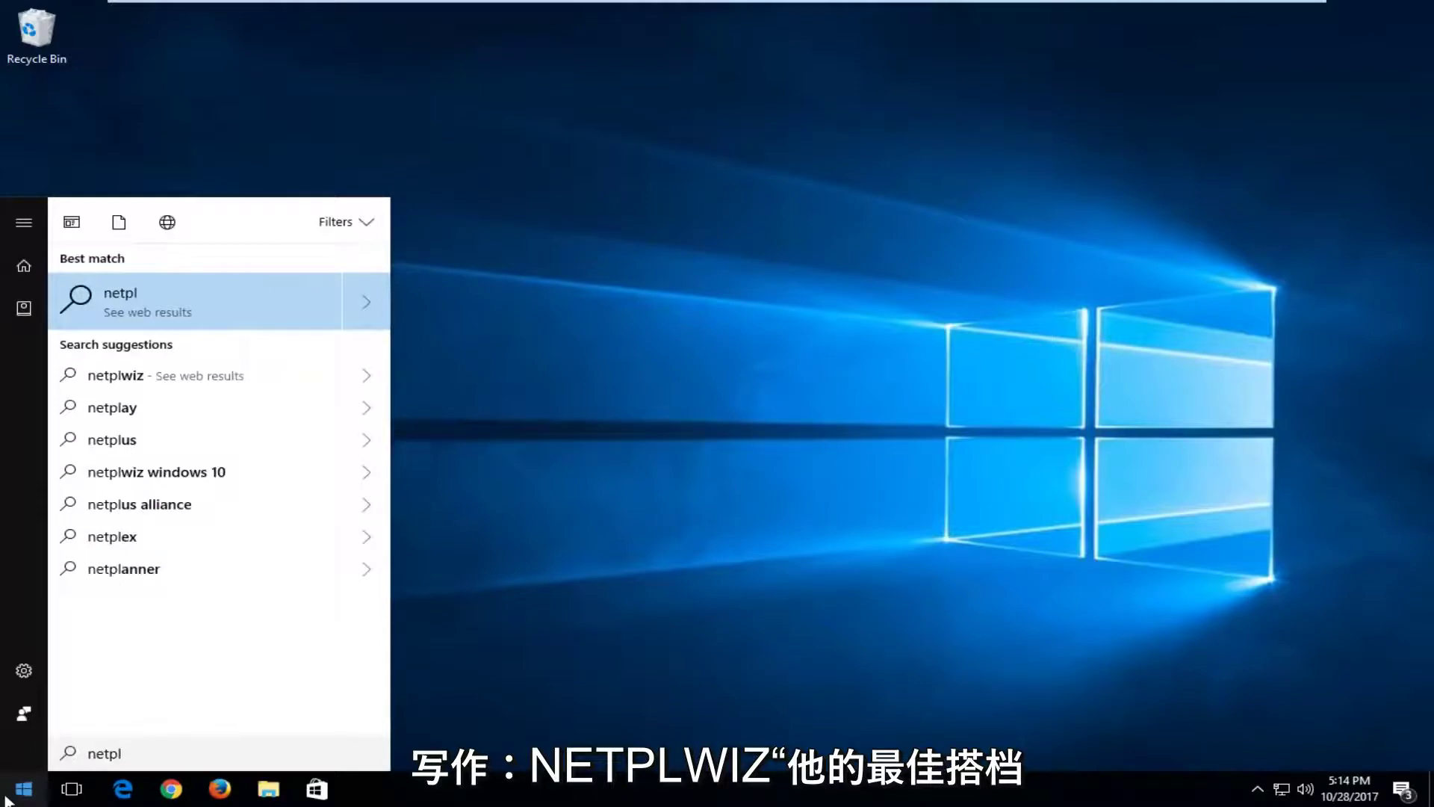
{"action": "type", "text": "wiz"}
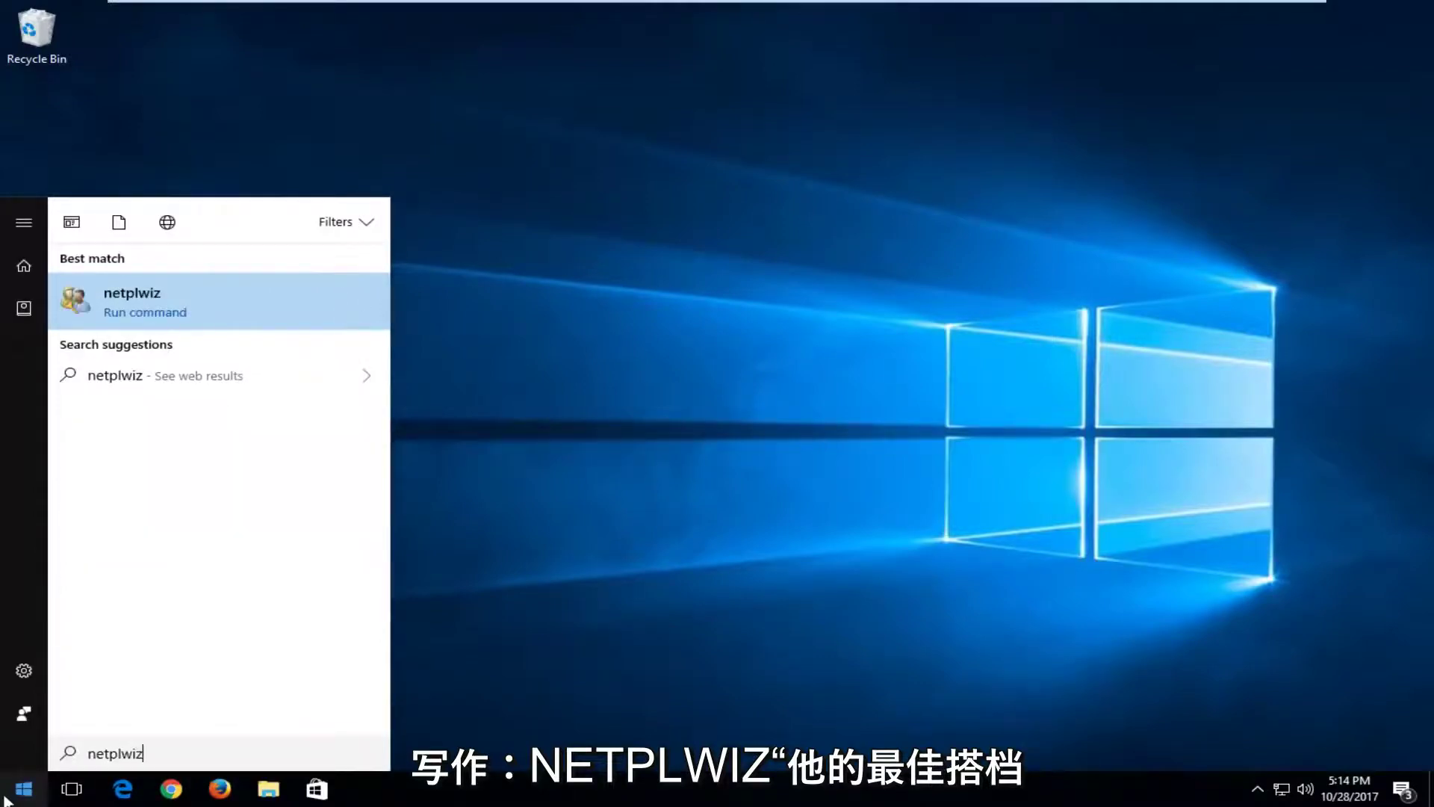
{"action": "left_click", "coordinate": [112, 294]}
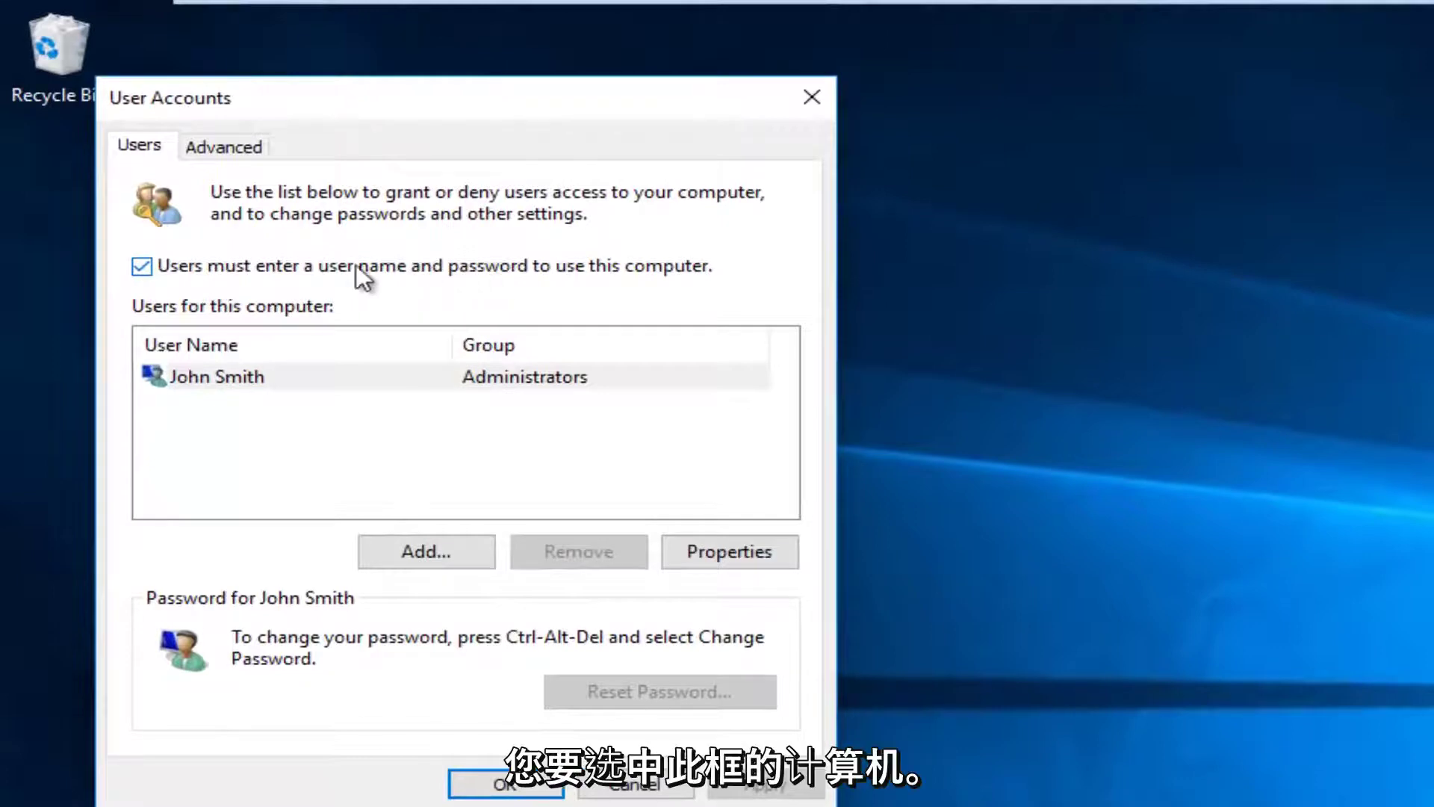
Uncheck 'Users must enter a user name and password', confirm the account password, and save with OK.
{"action": "left_click", "coordinate": [146, 269]}
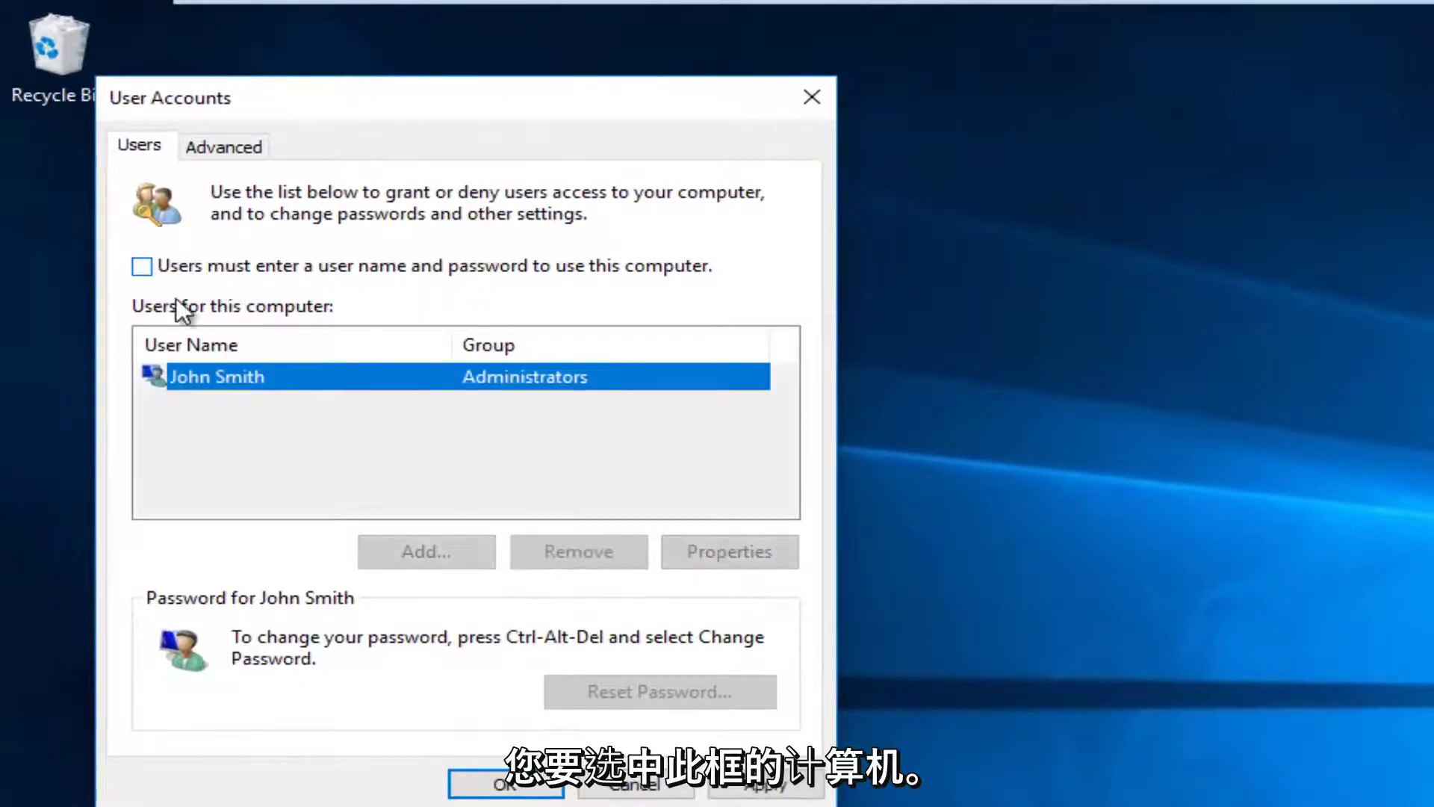
{"action": "left_click", "coordinate": [765, 784]}
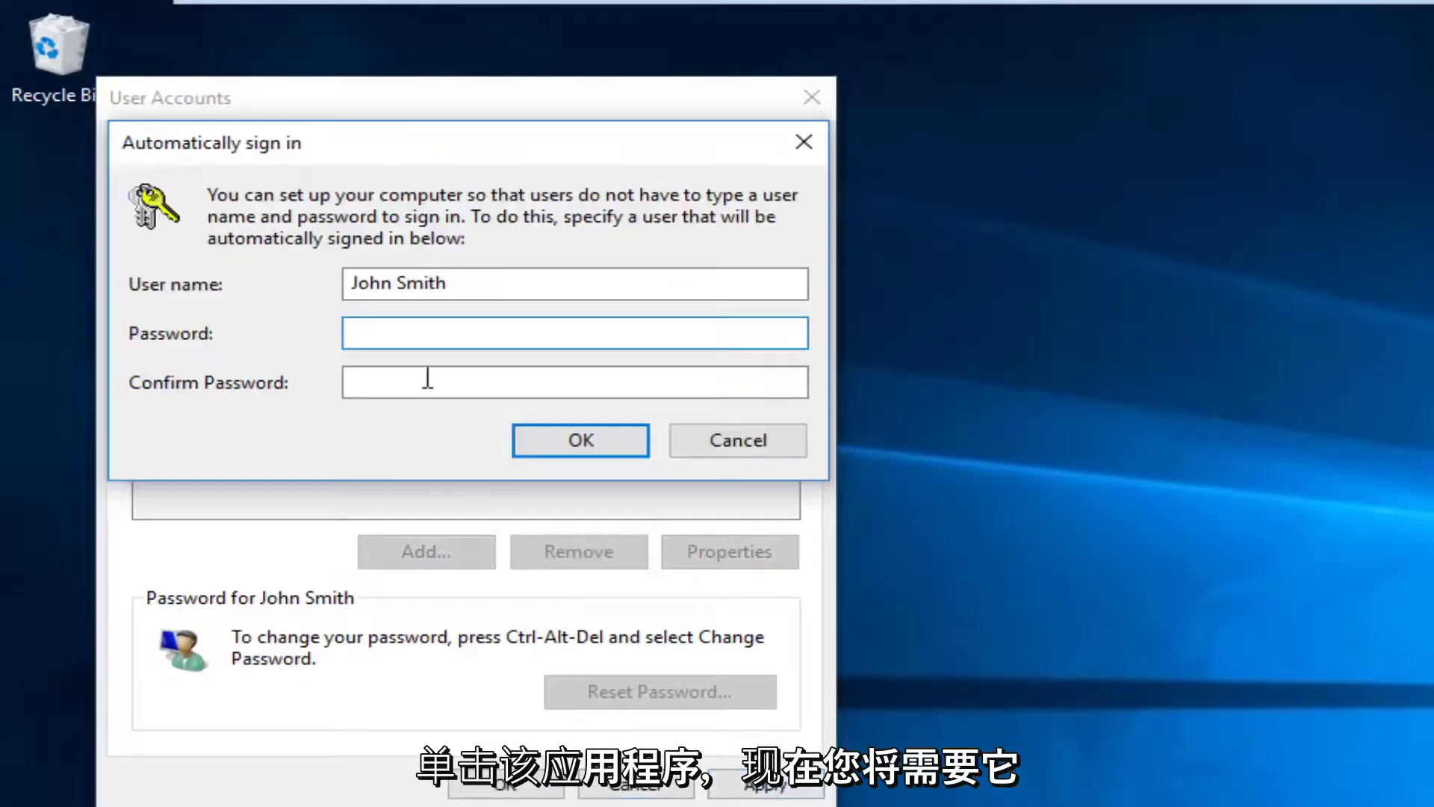
{"action": "type", "text": "•••••••"}
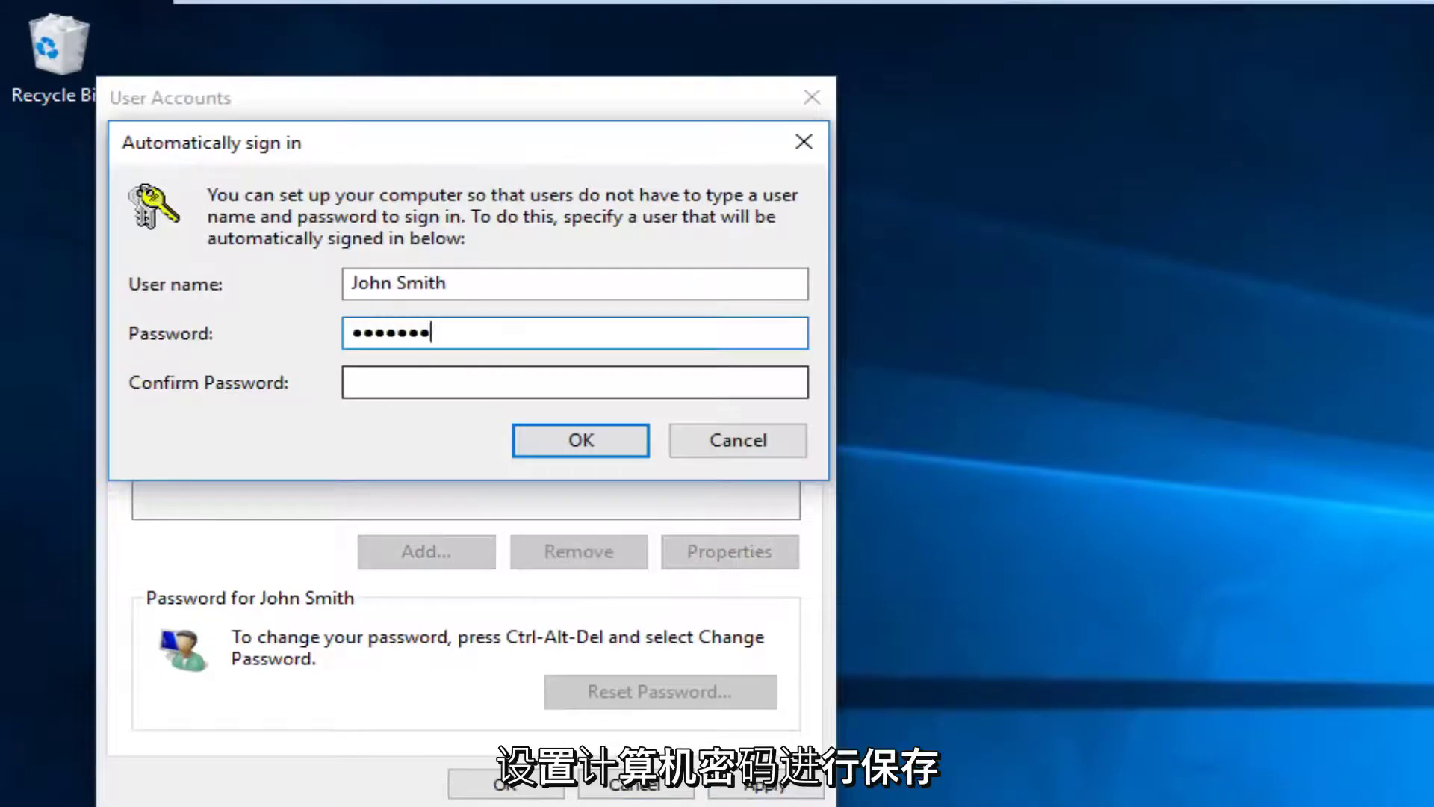
{"action": "type", "text": "•"}
{"action": "left_click", "coordinate": [346, 384]}
{"action": "type", "text": "••"}
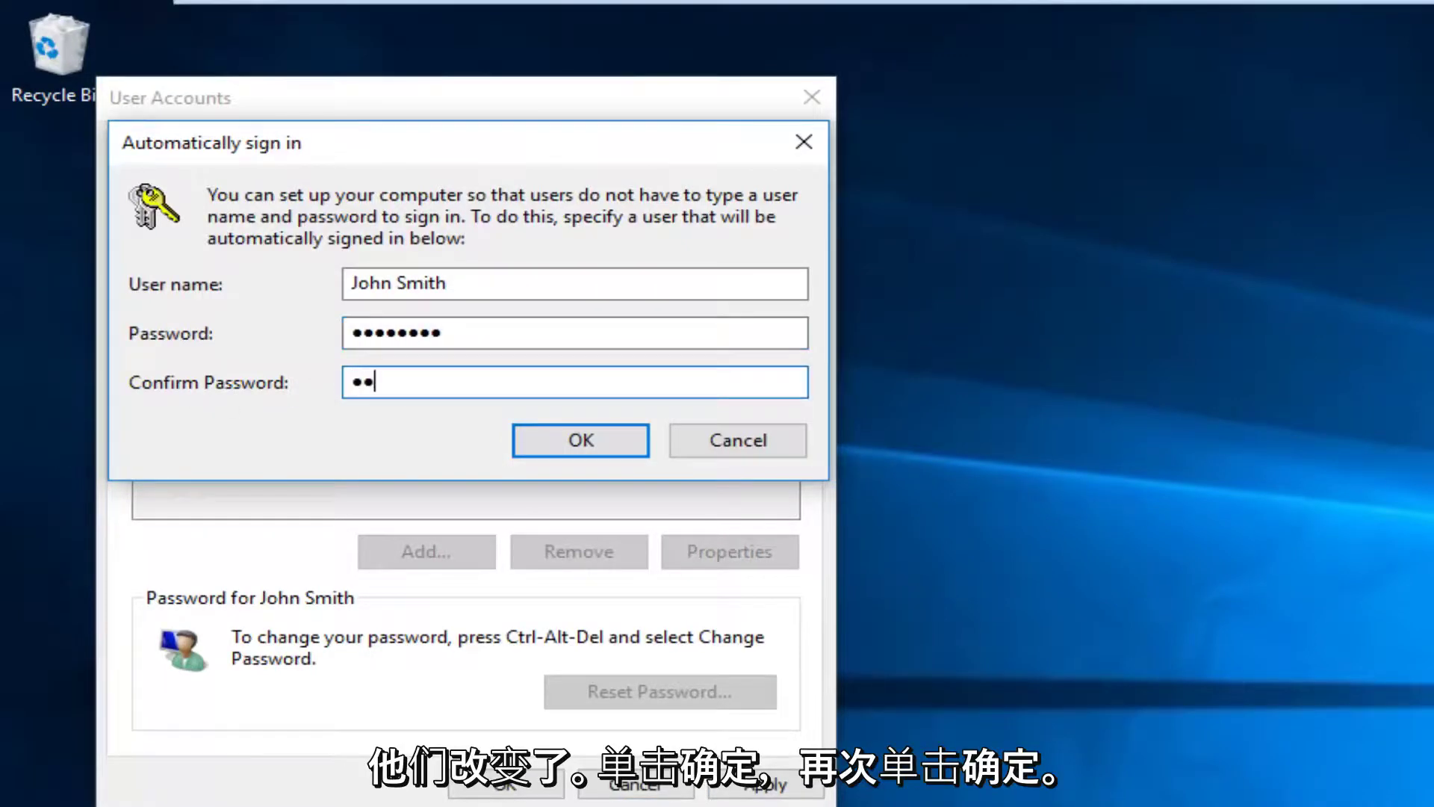
{"action": "type", "text": "•••••••"}
{"action": "left_click", "coordinate": [573, 445]}
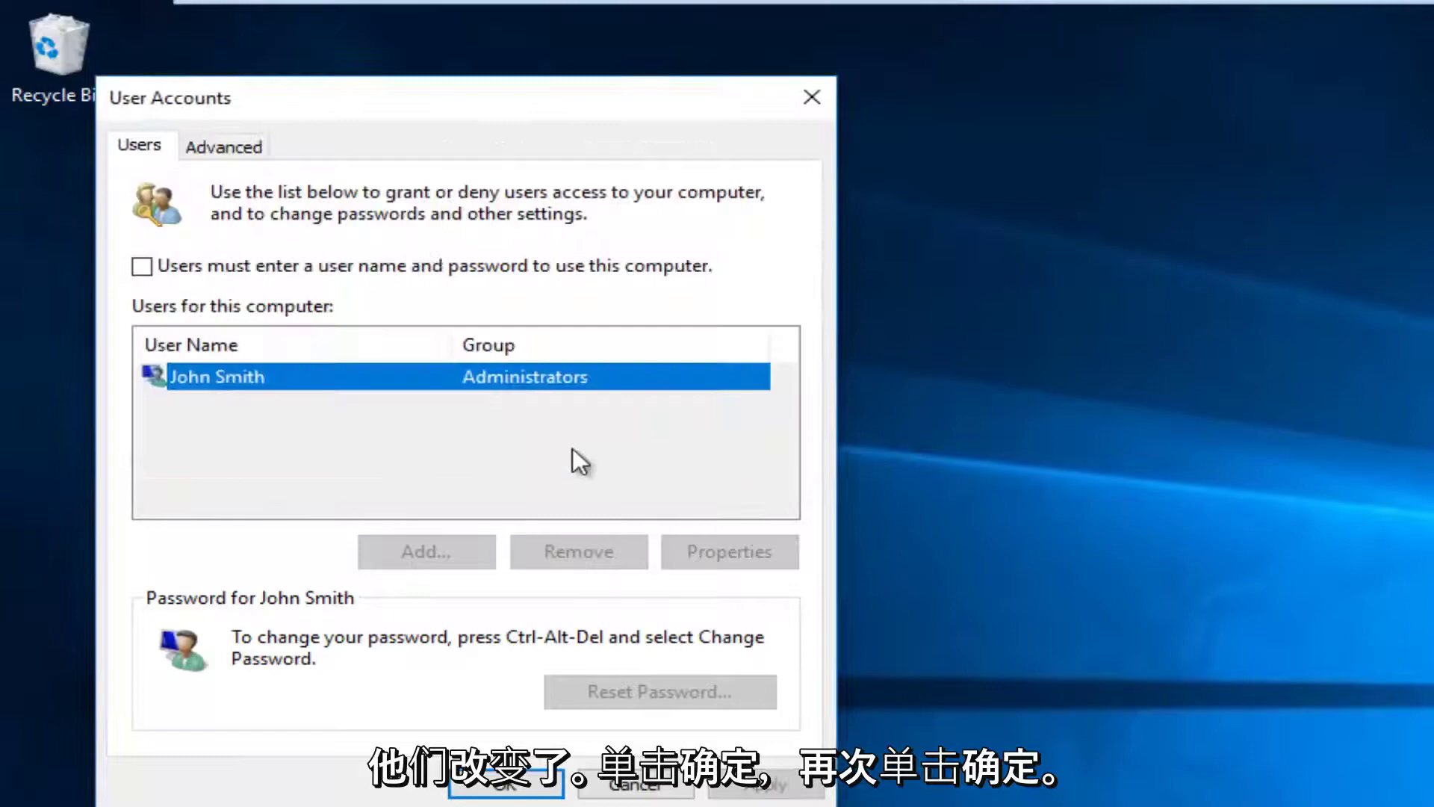
{"action": "left_click", "coordinate": [506, 783]}
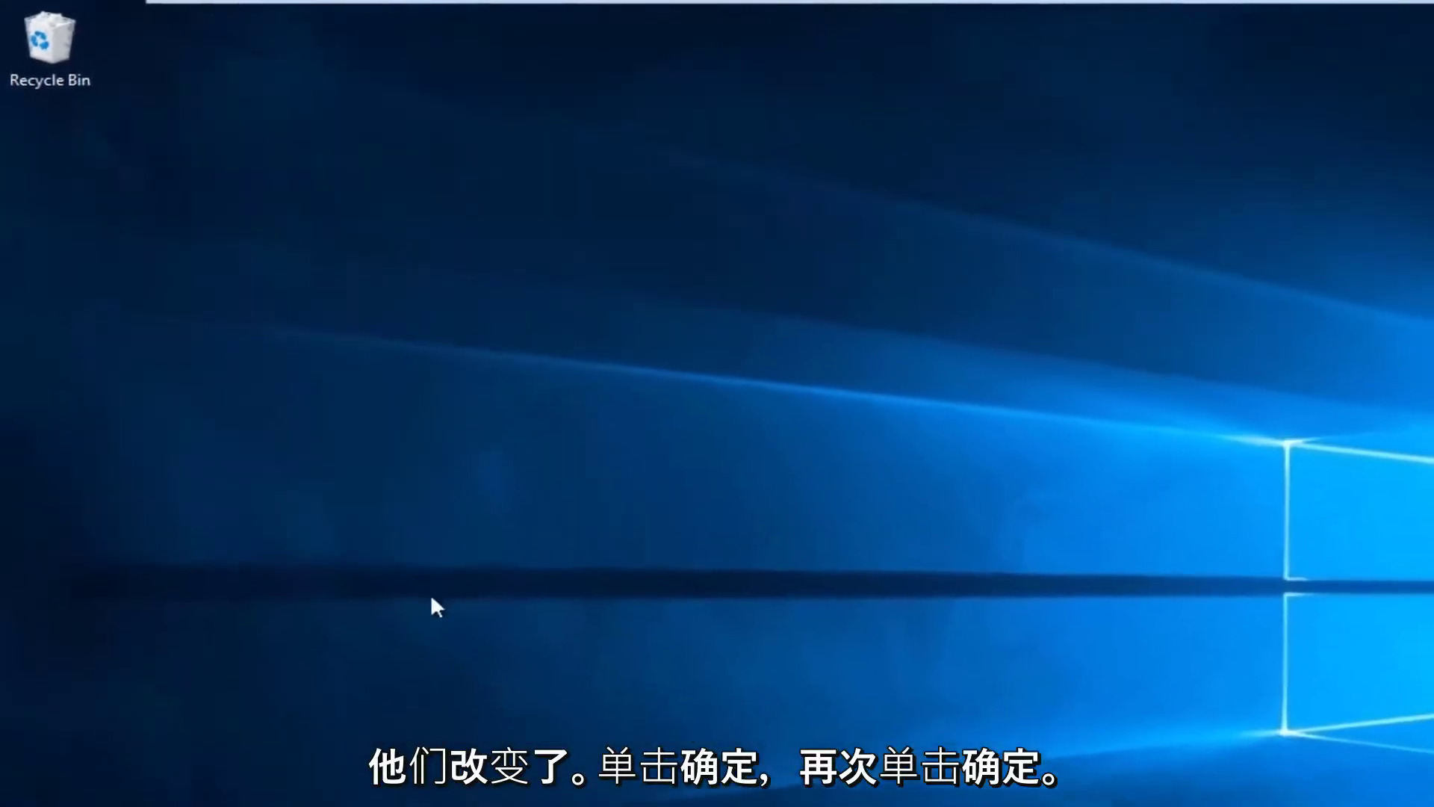
Restart the computer from the Start menu power options.
{"action": "key", "text": "super"}
{"action": "left_click", "coordinate": [25, 784]}
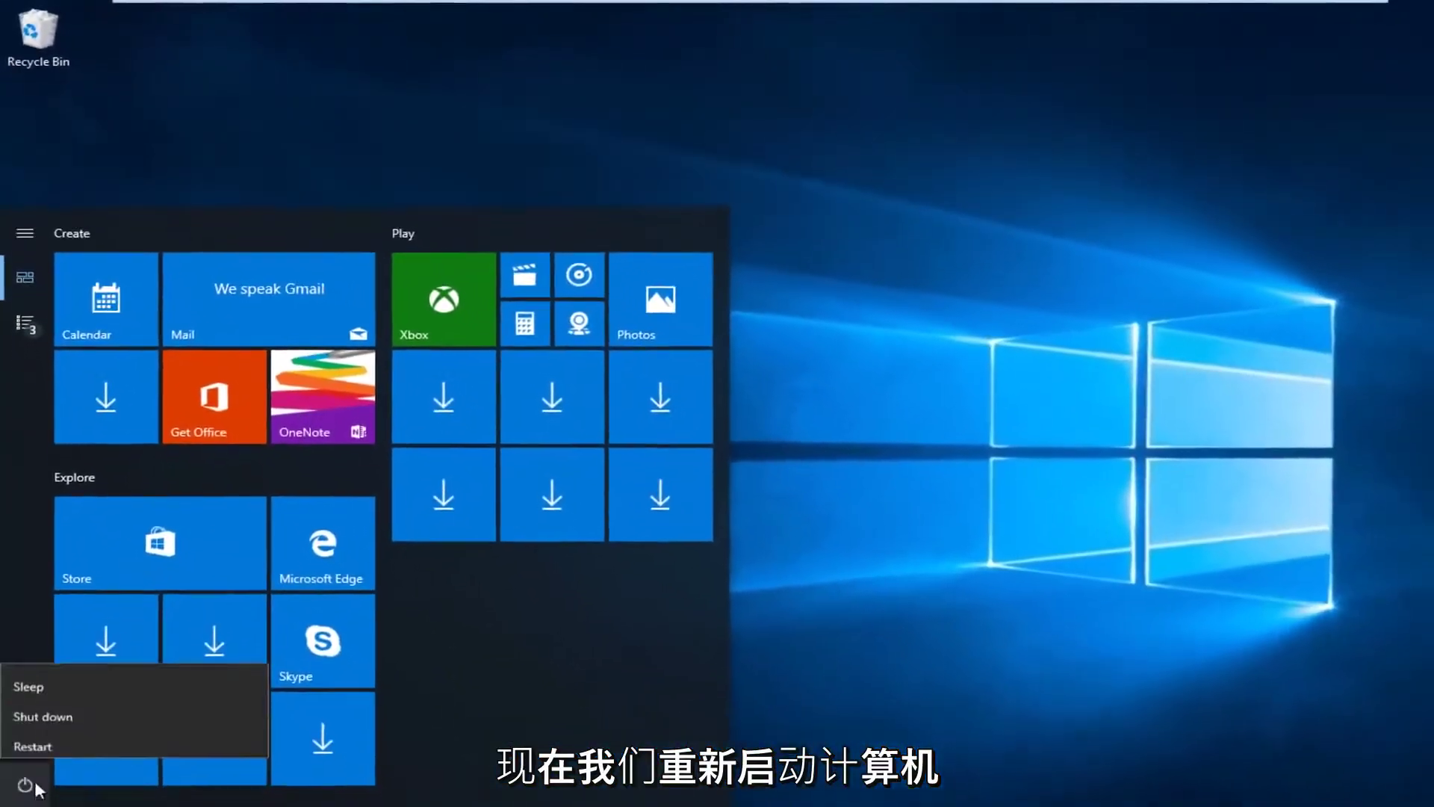
{"action": "left_click", "coordinate": [33, 746]}
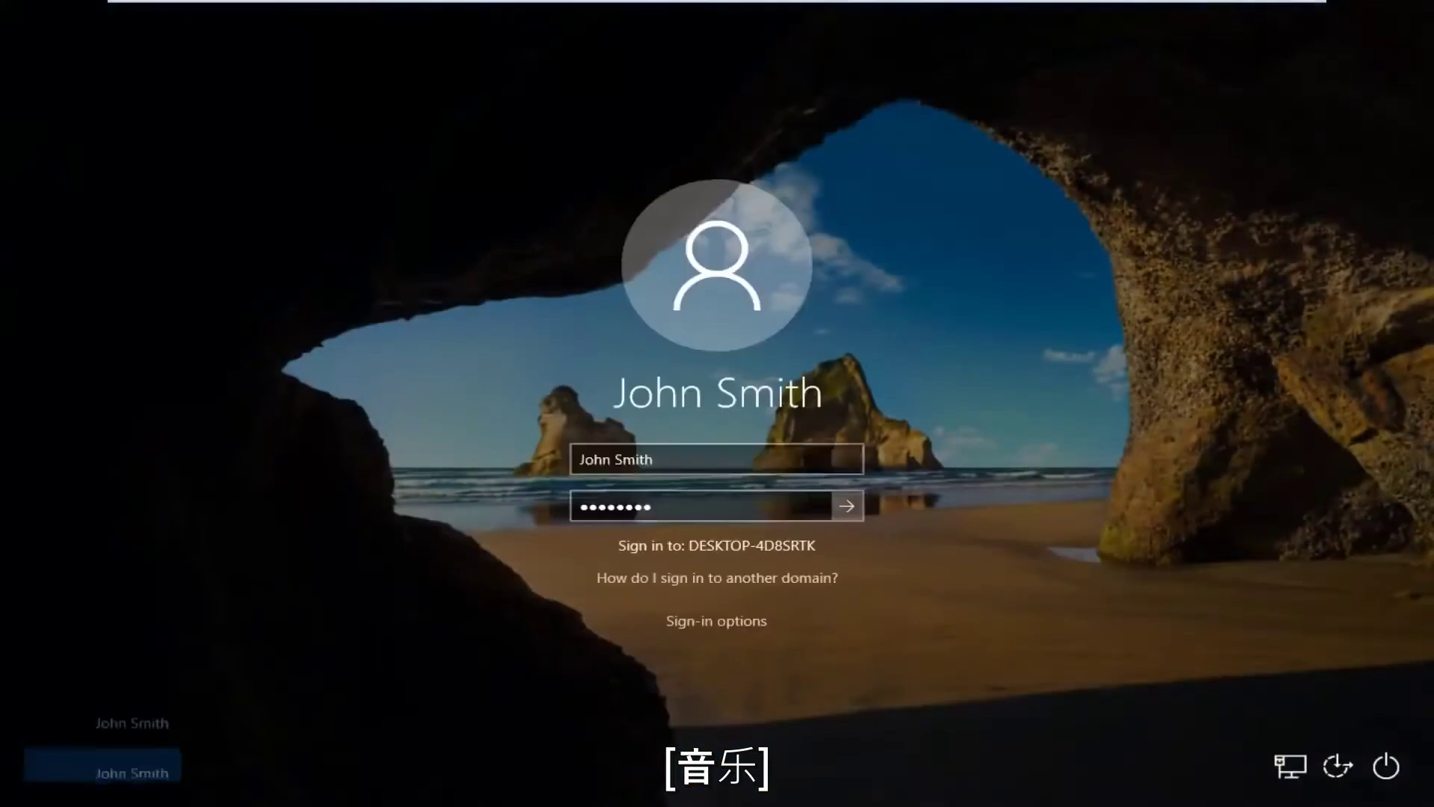
Continue the pre-filled automatic sign-in after the restart to reach the desktop.
{"action": "key", "text": "Return"}
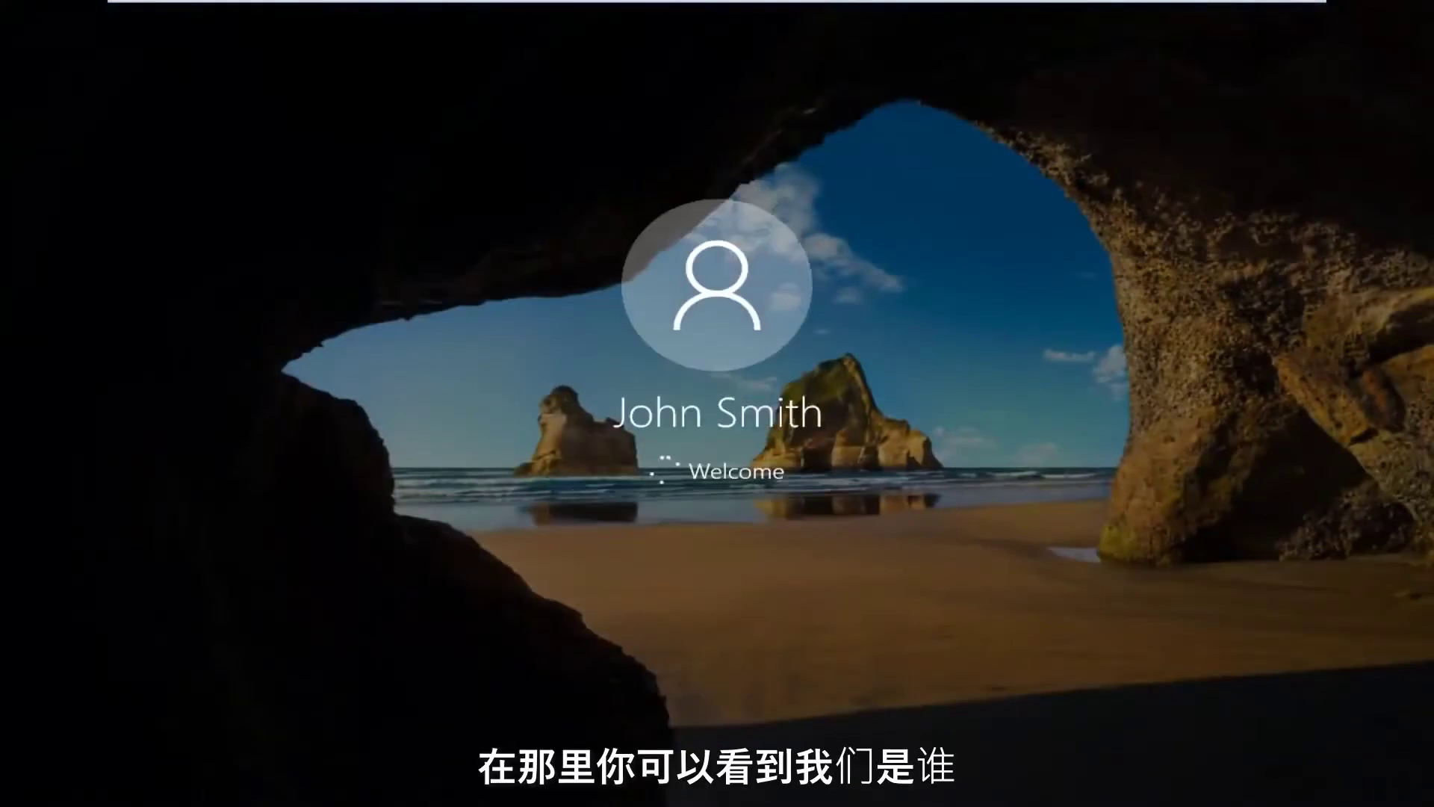